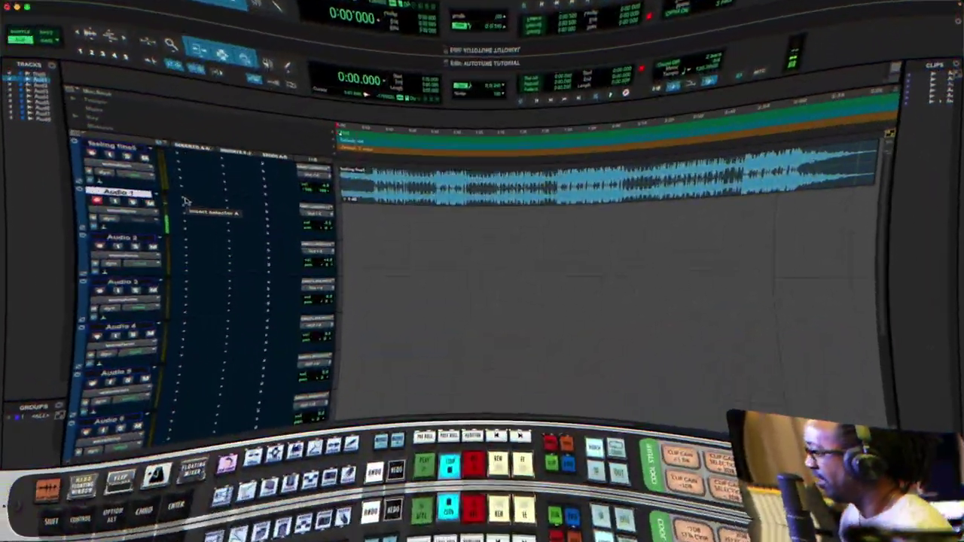
# - Insert the UAD Auto-Tune Realtime Advanced plug-in on the Audio 1 track and set its input type to Low Male
pyautogui.click(185, 201)
pyautogui.moveTo(138, 189)
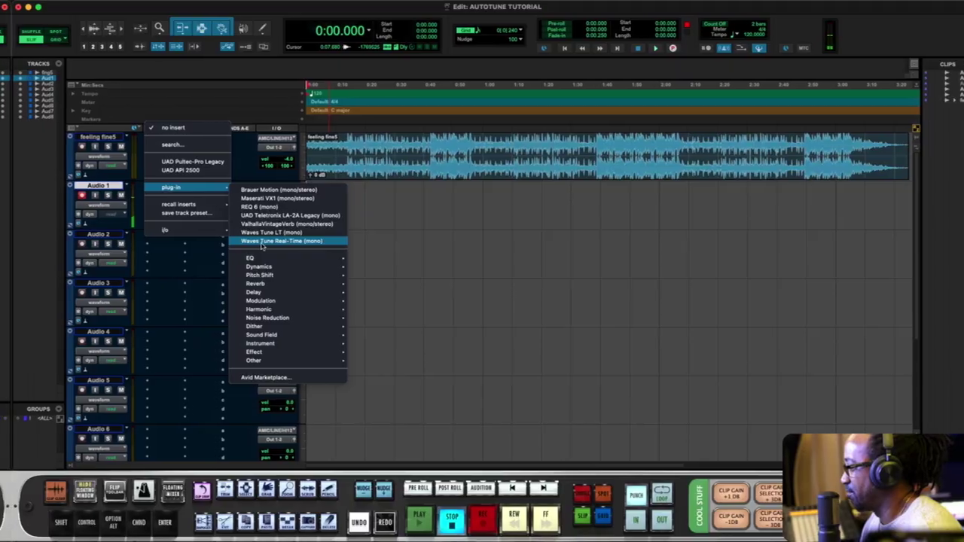
pyautogui.click(251, 241)
pyautogui.moveTo(547, 185); pyautogui.dragTo(392, 58)
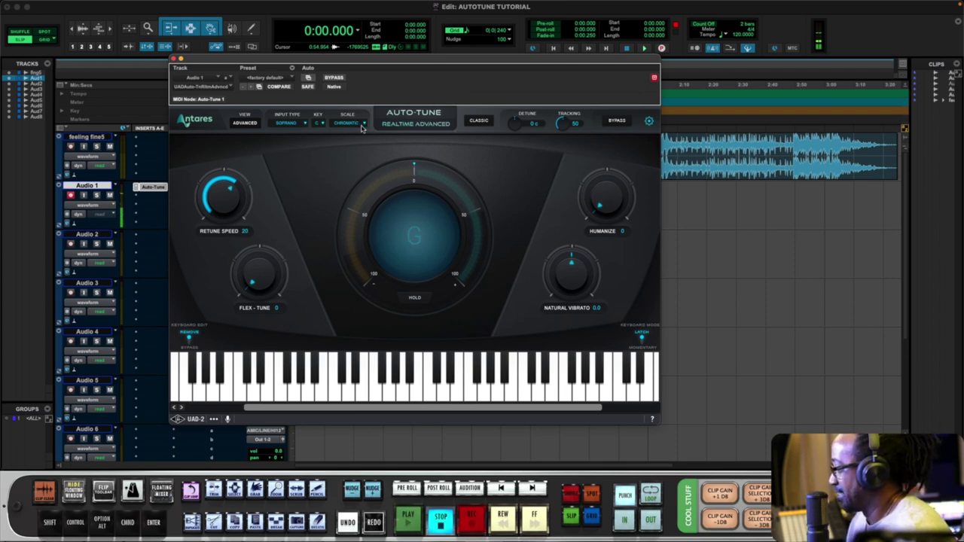
pyautogui.click(290, 123)
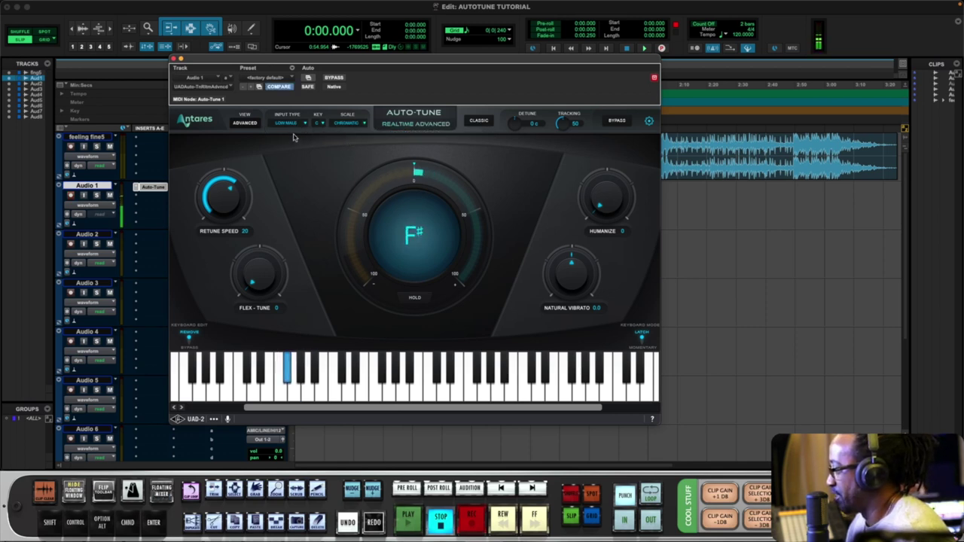
# - Insert the Antares Auto-Key plug-in on the feeling fine5 track
pyautogui.moveTo(356, 63); pyautogui.dragTo(499, 205)
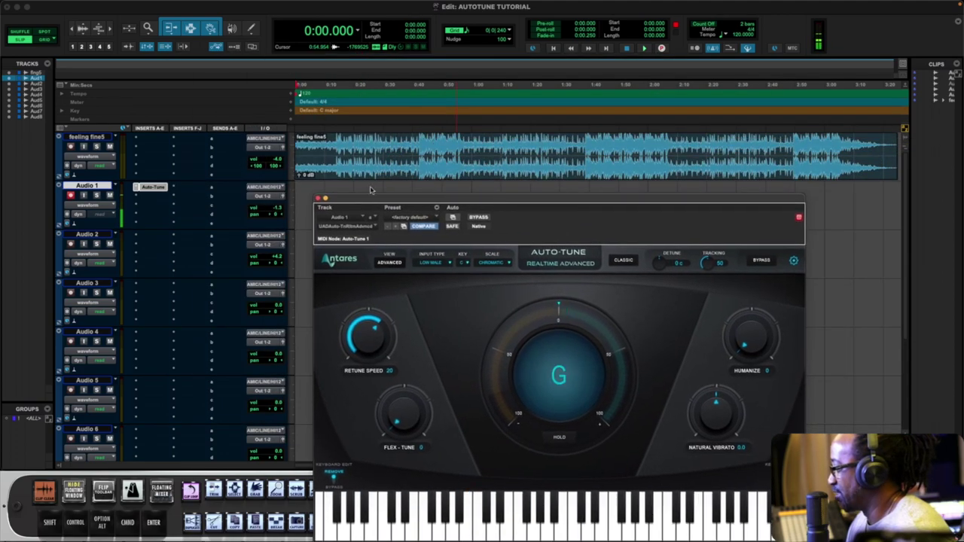
pyautogui.click(147, 139)
pyautogui.moveTo(178, 138)
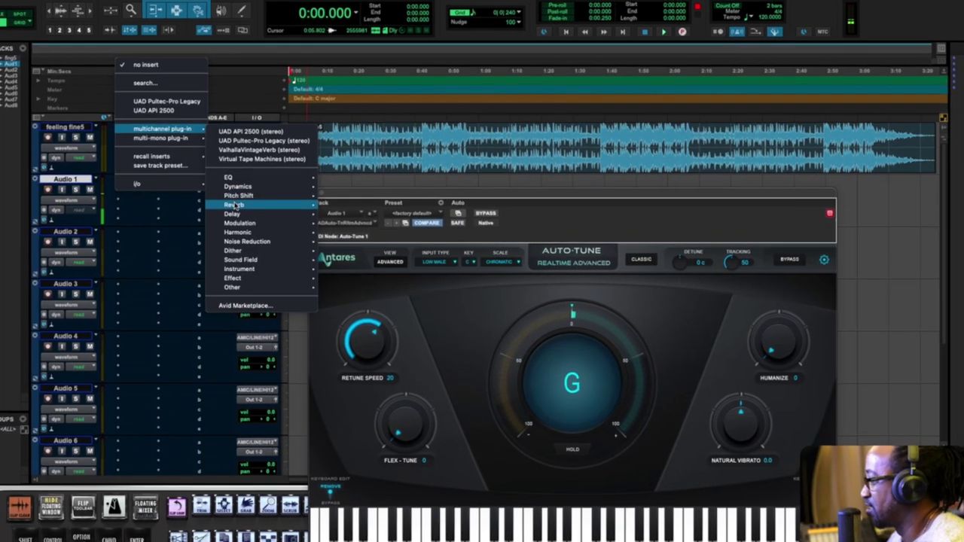
pyautogui.moveTo(315, 201)
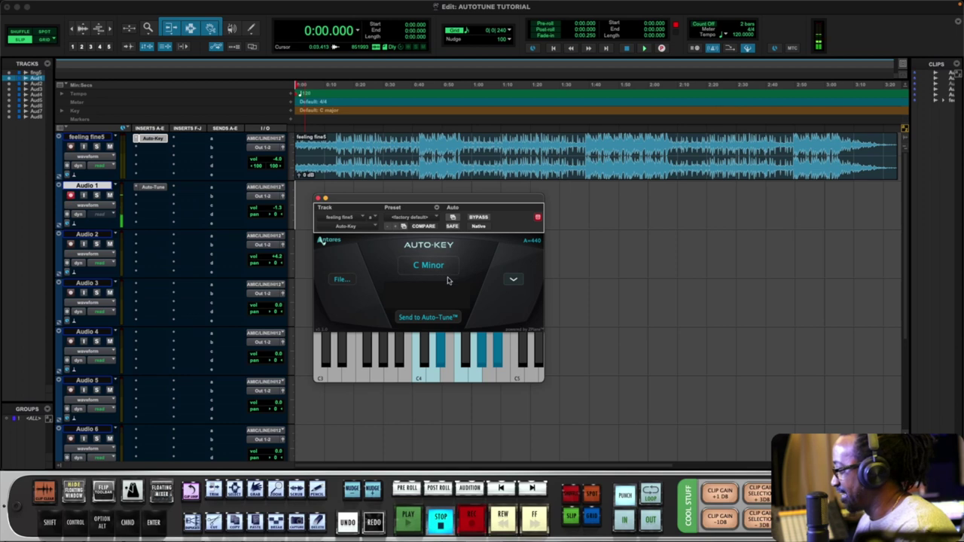
# - Play the song so Auto-Key detects its key, send F Minor to Auto-Tune, and reopen Auto-Tune on Audio 1
pyautogui.press('space')
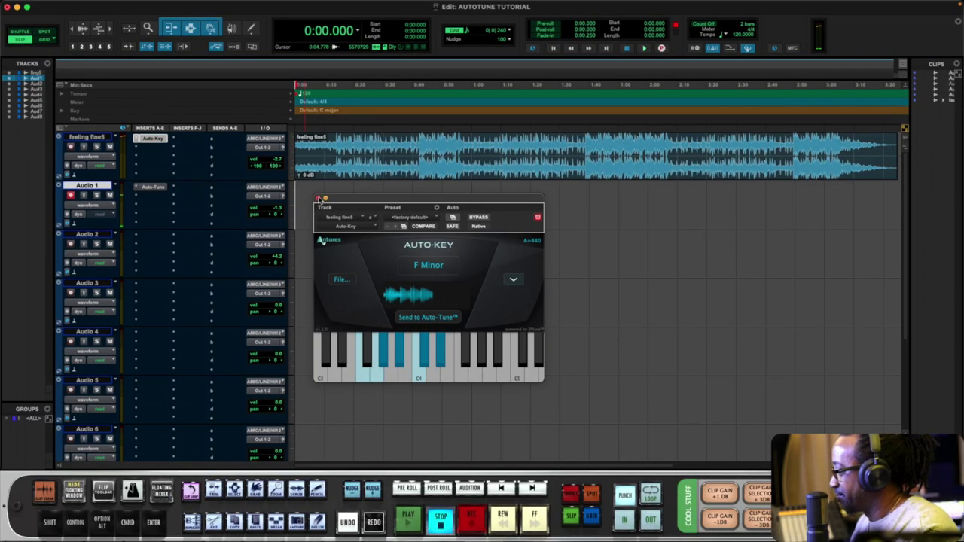
pyautogui.click(319, 199)
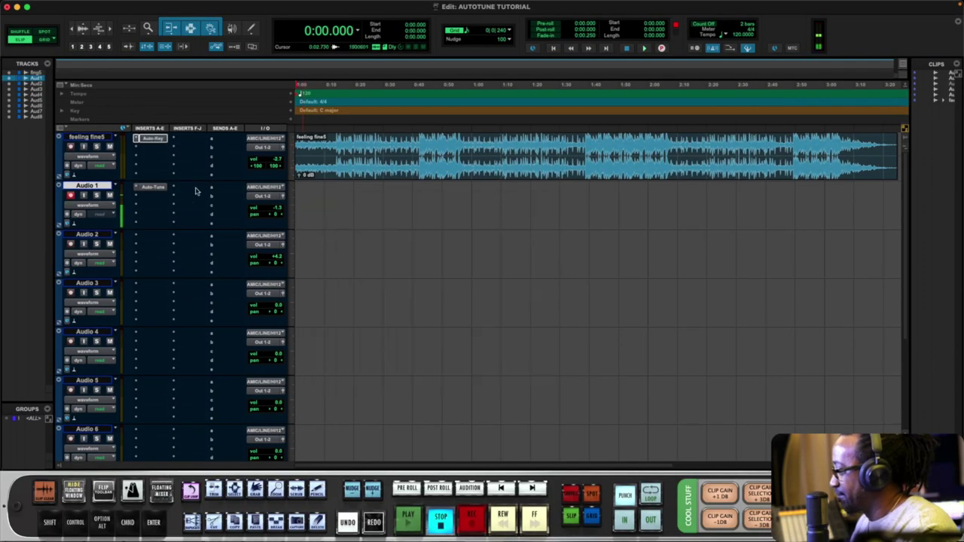
pyautogui.click(152, 188)
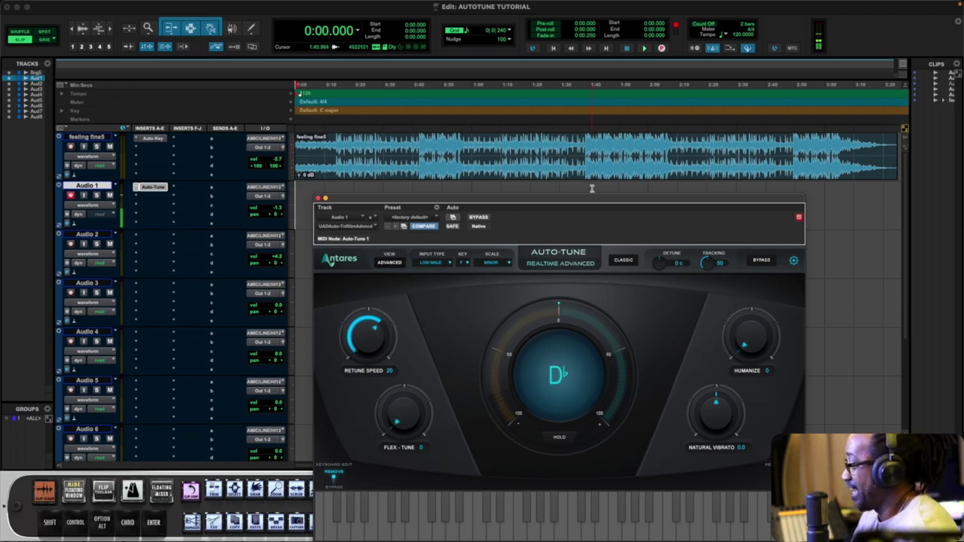
pyautogui.moveTo(592, 201); pyautogui.dragTo(590, 160)
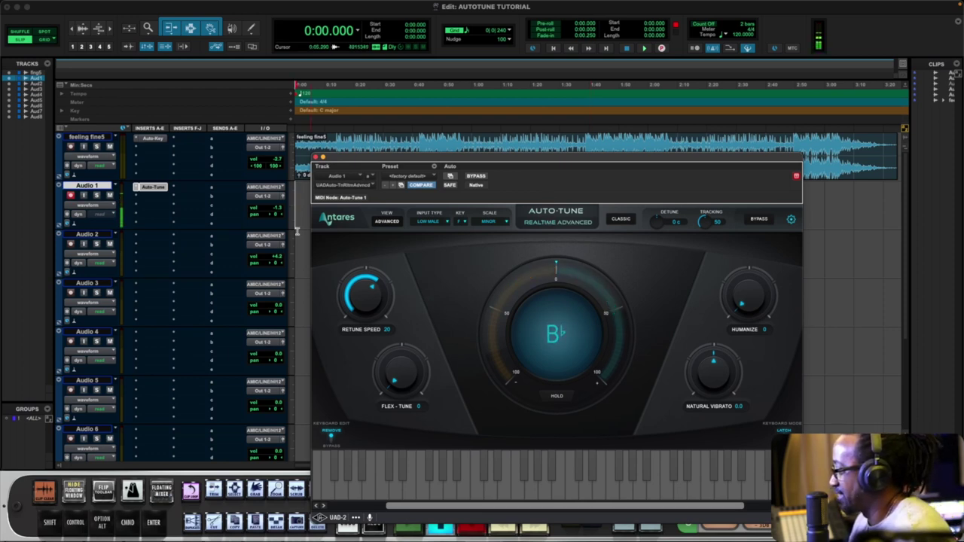
pyautogui.click(159, 140)
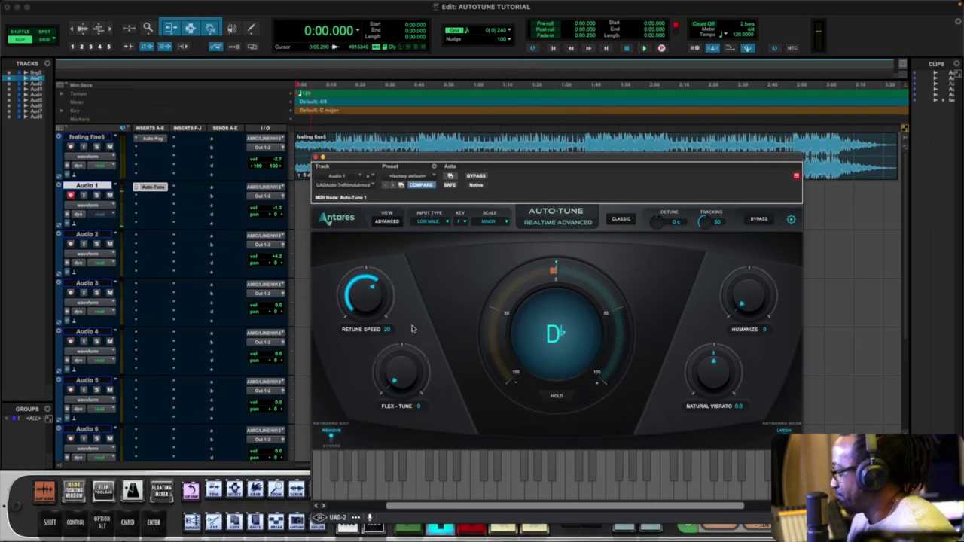
# - Set Auto-Tune's Retune Speed to 0 and Humanize to 50 on Audio 1
pyautogui.moveTo(370, 312); pyautogui.dragTo(369, 324)
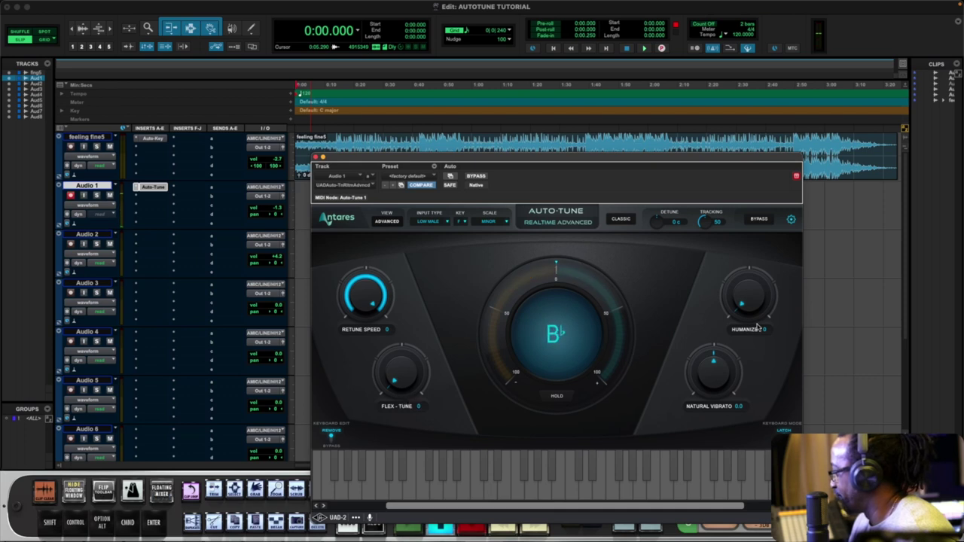
pyautogui.moveTo(744, 308); pyautogui.dragTo(746, 244)
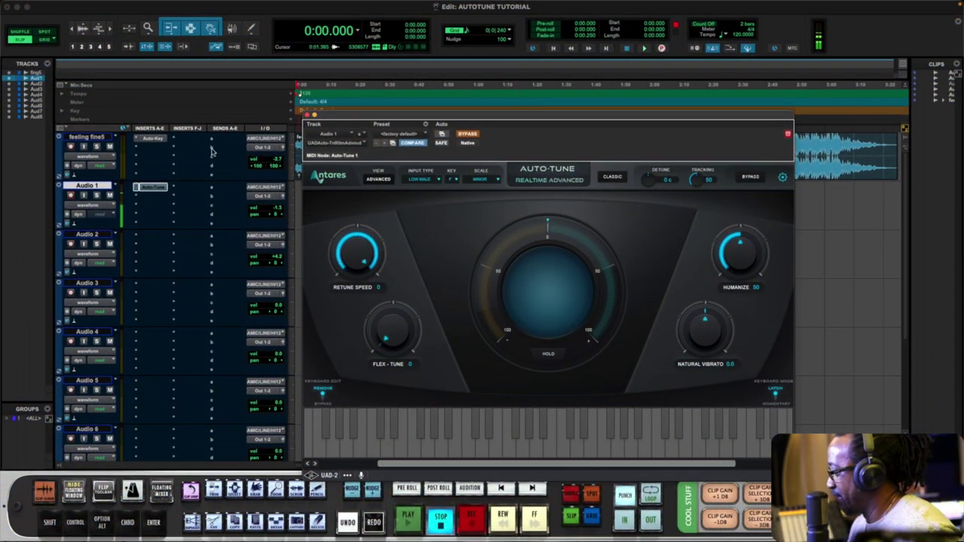
# - Take Auto-Tune out of bypass on Audio 1 and start recording the vocal from the beginning of the song
pyautogui.moveTo(412, 126); pyautogui.dragTo(497, 115)
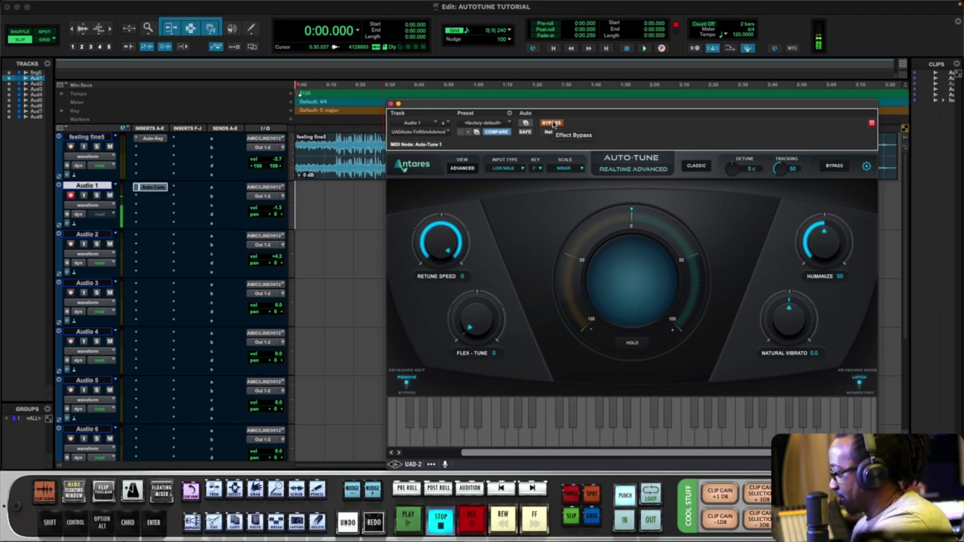
pyautogui.click(552, 123)
pyautogui.press('super+space')
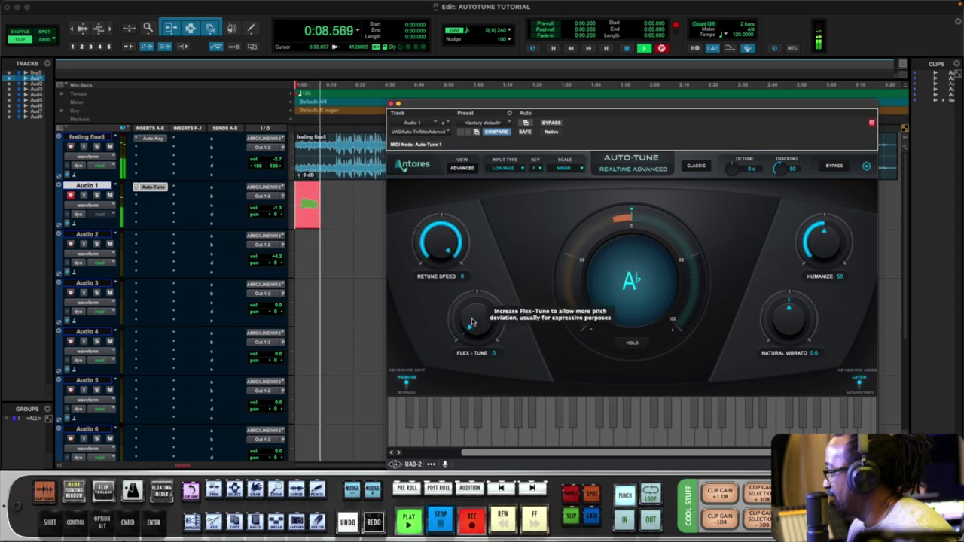
# - Set Flex-Tune to 4 and Retune Speed to 1 while recording on Audio 1, and stop the take
pyautogui.moveTo(471, 323); pyautogui.dragTo(473, 316)
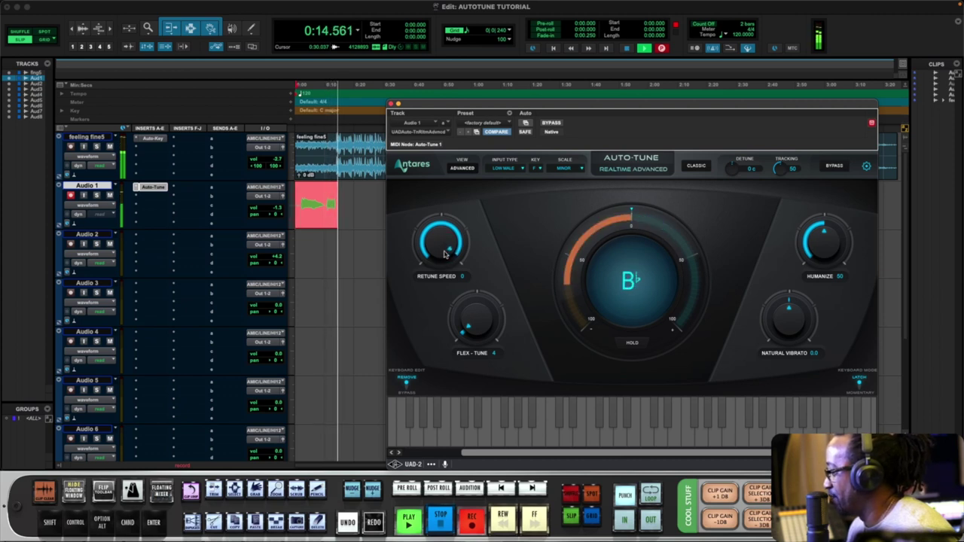
pyautogui.moveTo(445, 258); pyautogui.dragTo(445, 255)
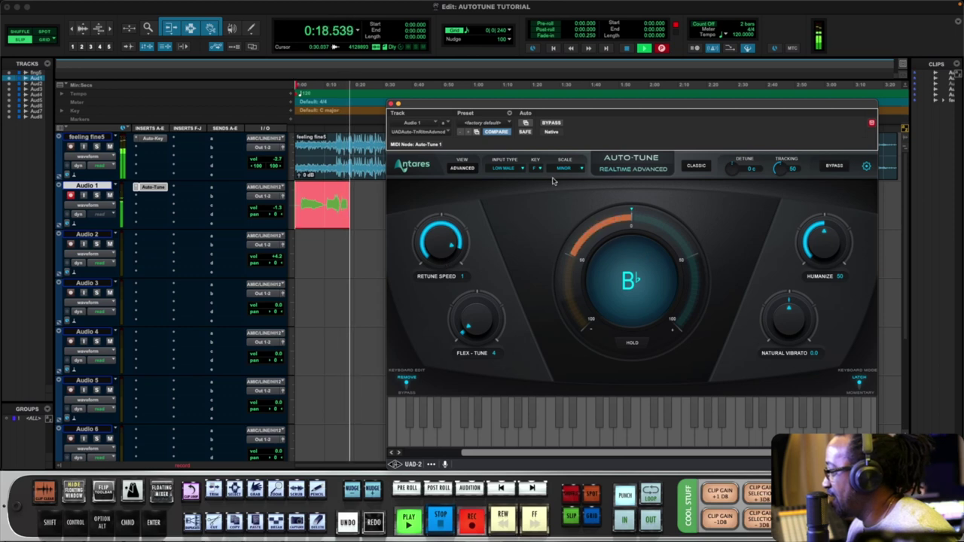
pyautogui.moveTo(607, 106); pyautogui.dragTo(308, 58)
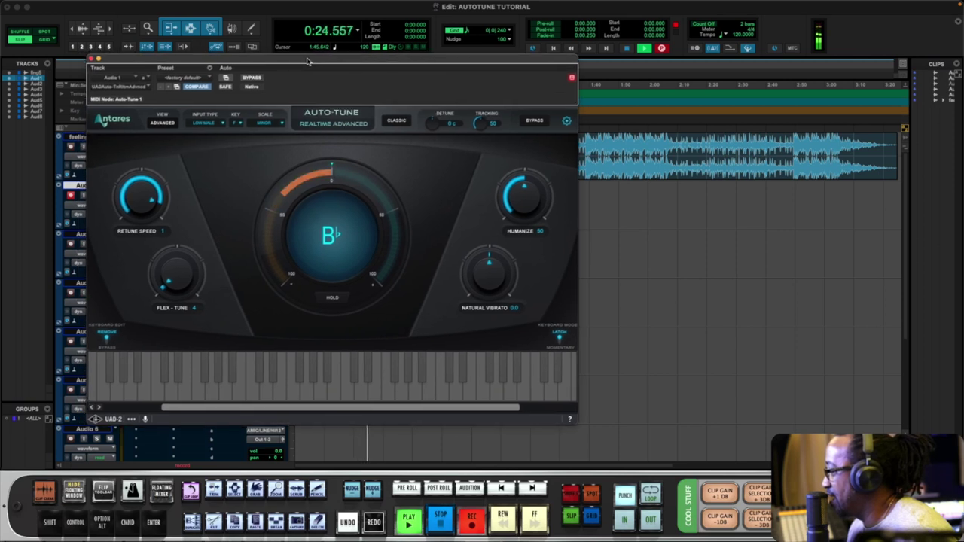
pyautogui.moveTo(308, 61); pyautogui.dragTo(367, 77)
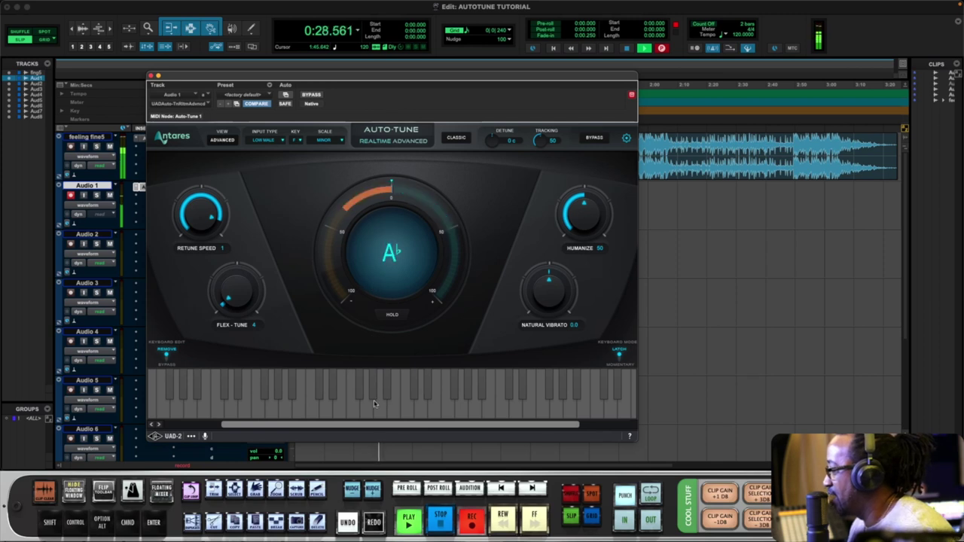
pyautogui.press('space')
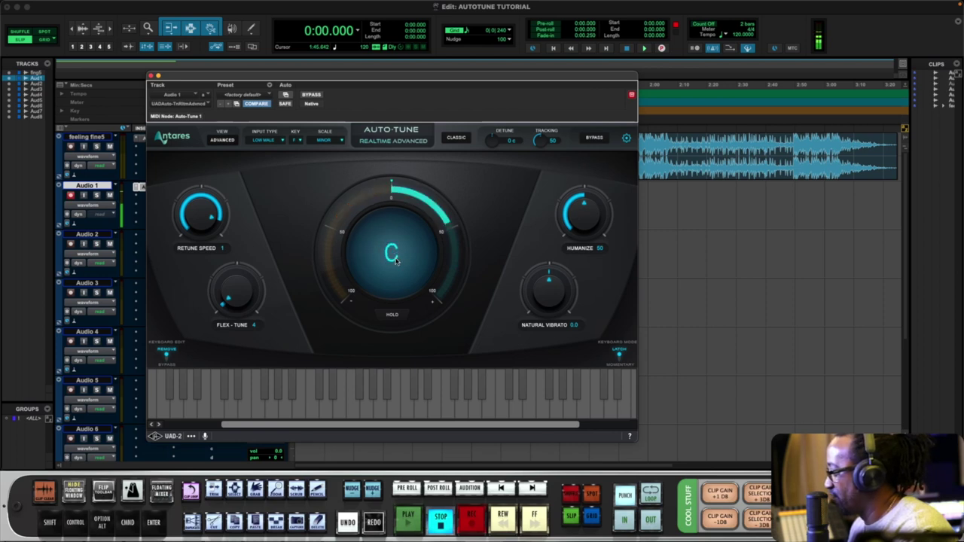
# - Show Auto-Tune's advanced view and remove the notes G, Bb and Db from the scale
pyautogui.click(224, 140)
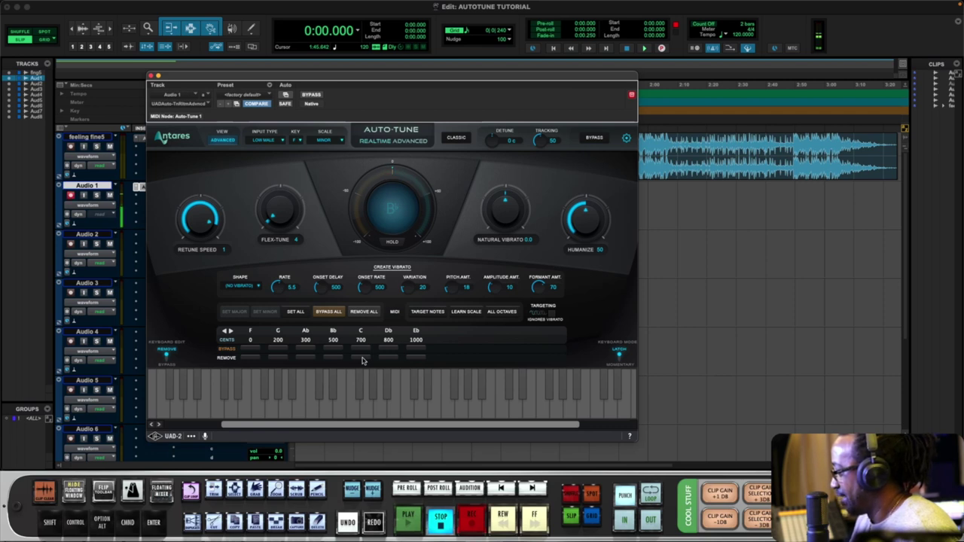
pyautogui.click(277, 358)
pyautogui.click(333, 357)
pyautogui.click(388, 358)
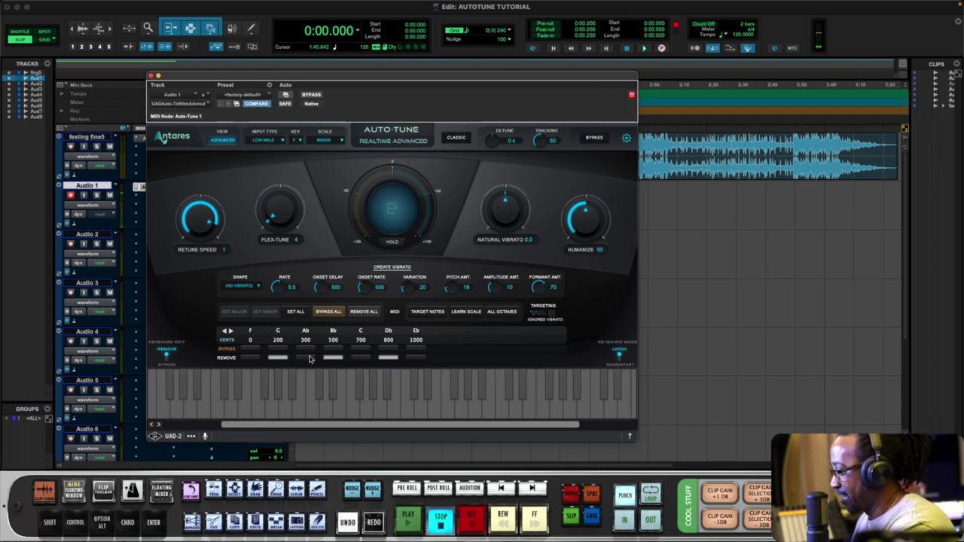
pyautogui.click(419, 359)
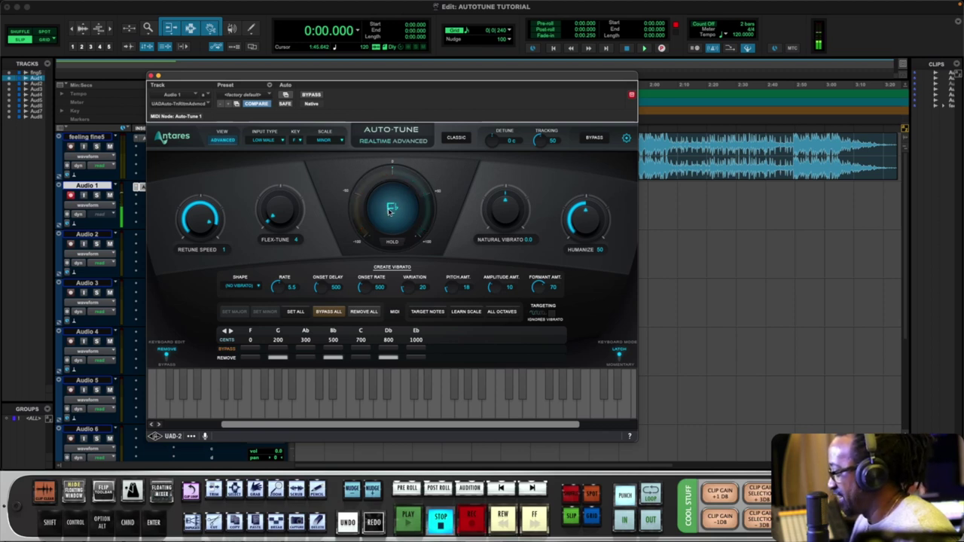
# - Bypass and re-enable Auto-Tune on Audio 1, and start recording a new vocal take from the beginning
pyautogui.click(312, 96)
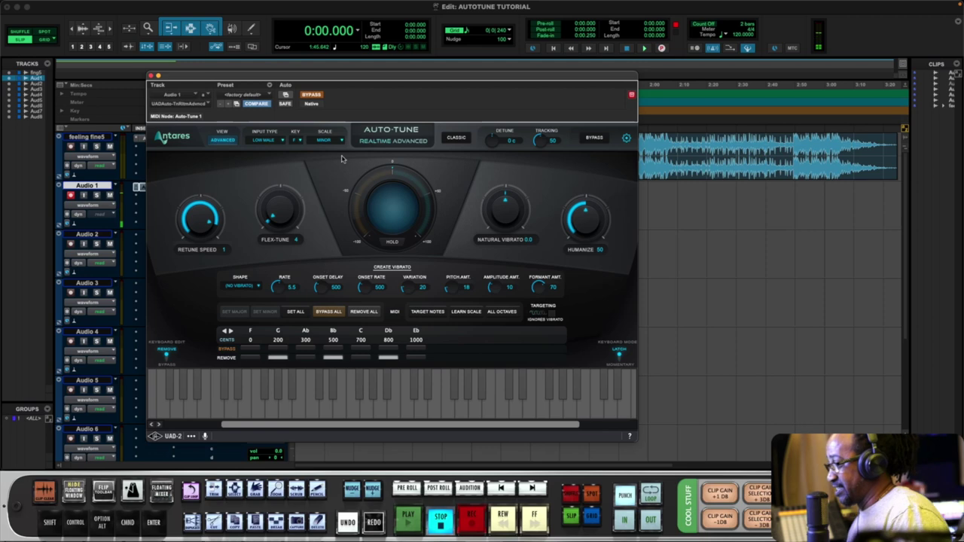
pyautogui.moveTo(334, 81); pyautogui.dragTo(564, 67)
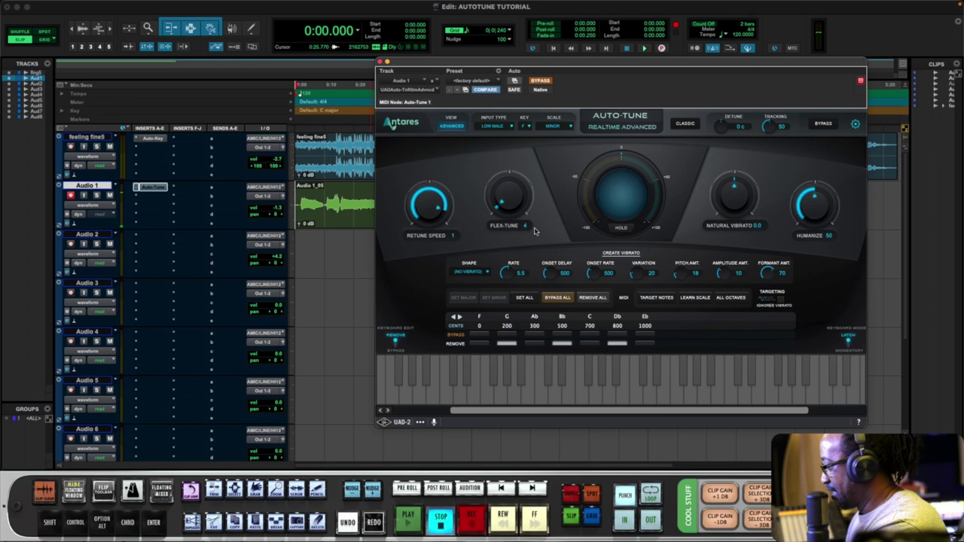
pyautogui.click(541, 81)
pyautogui.press('super+space')
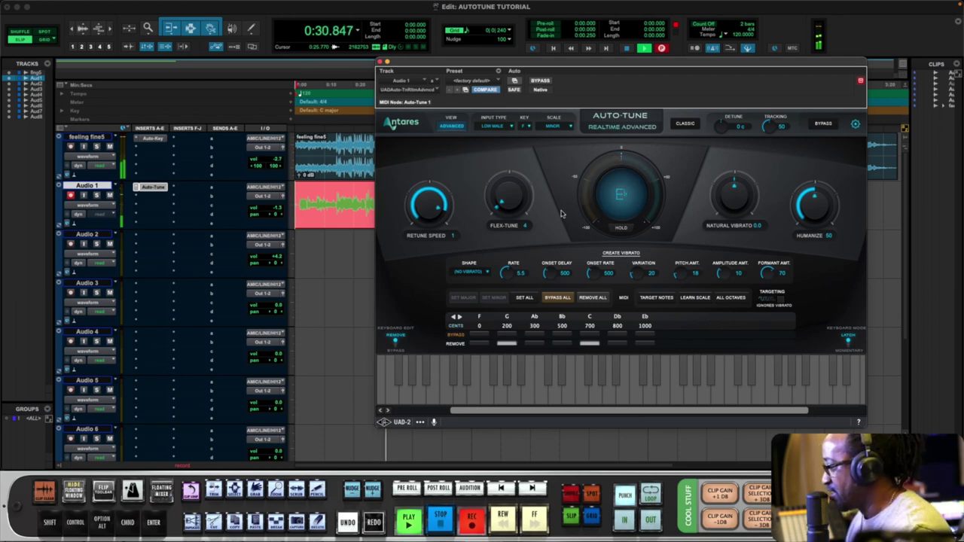
# - Remove the note C from Auto-Tune's scale and raise the Audio 1 track volume during the recording
pyautogui.click(590, 343)
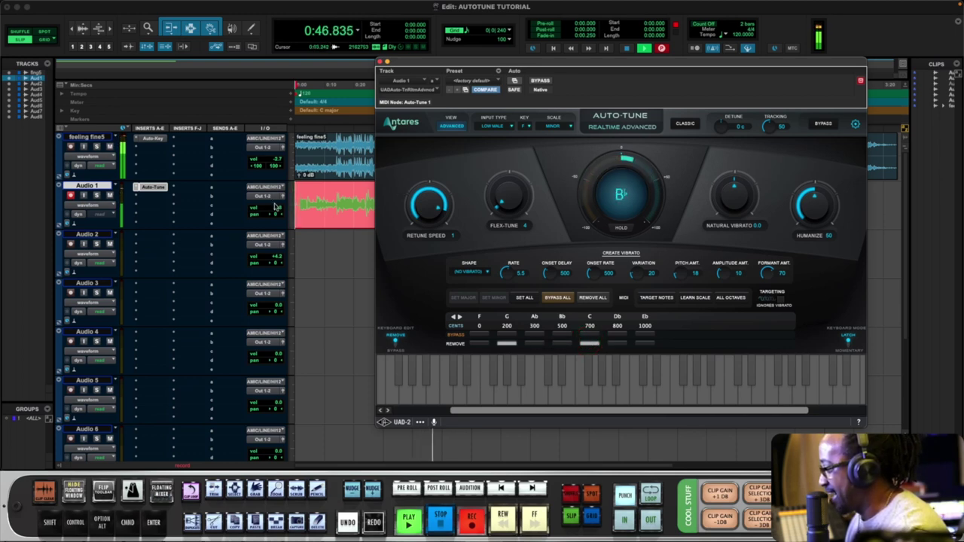
pyautogui.moveTo(276, 207); pyautogui.dragTo(276, 201)
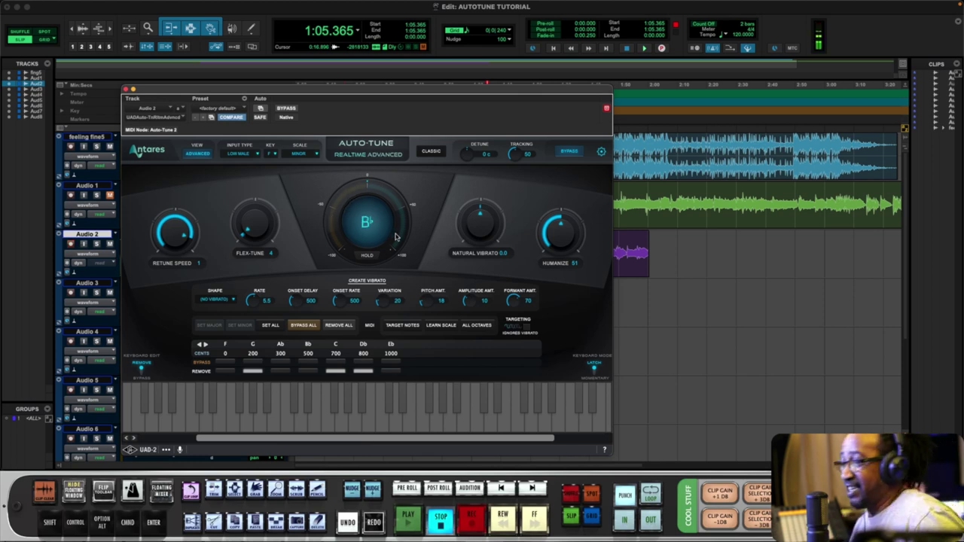
# - Compare the basic and advanced views of the Auto-Tune plug-in on the Audio 2 track
pyautogui.click(200, 155)
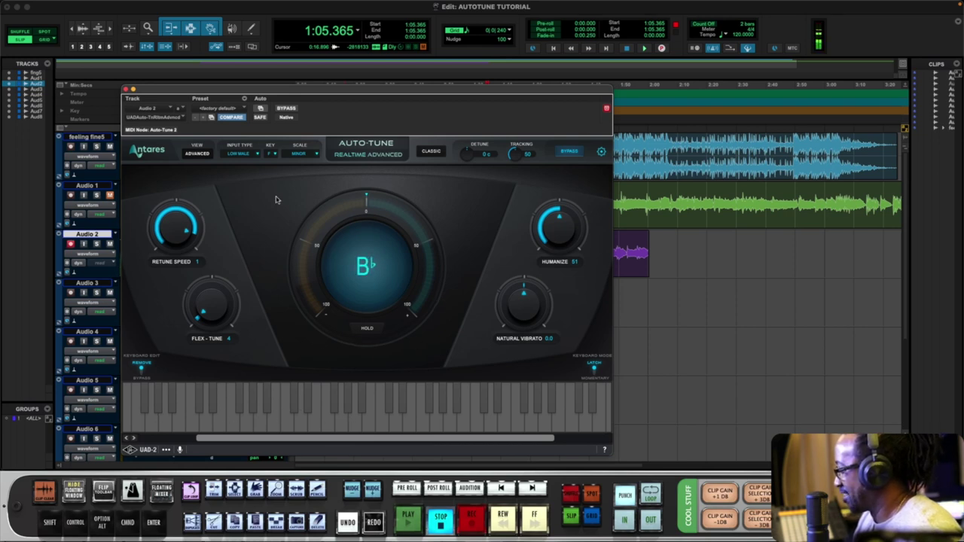
pyautogui.click(197, 153)
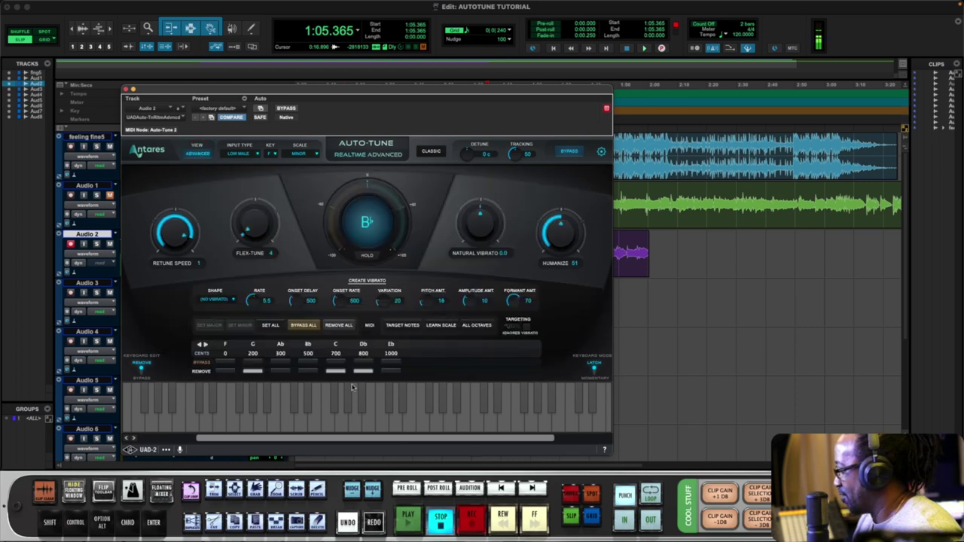
pyautogui.click(197, 154)
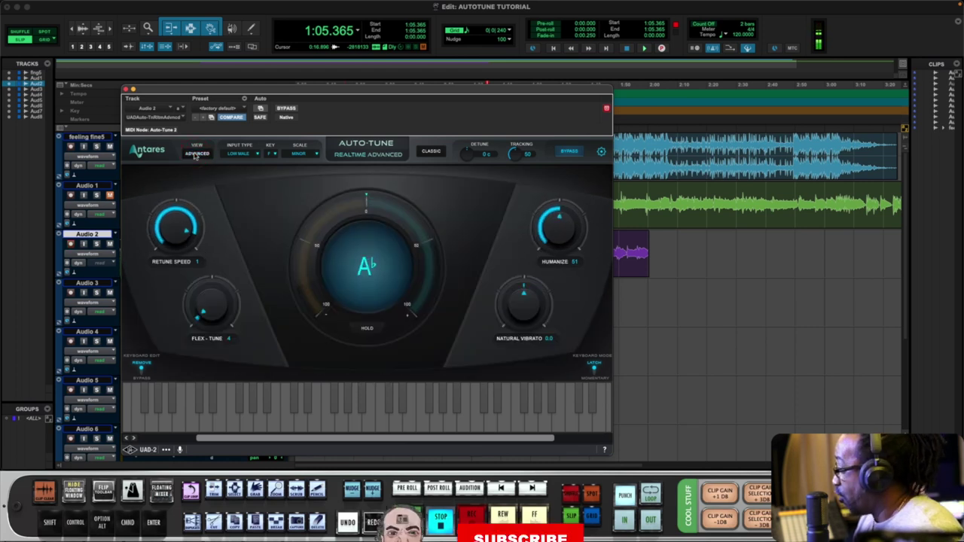